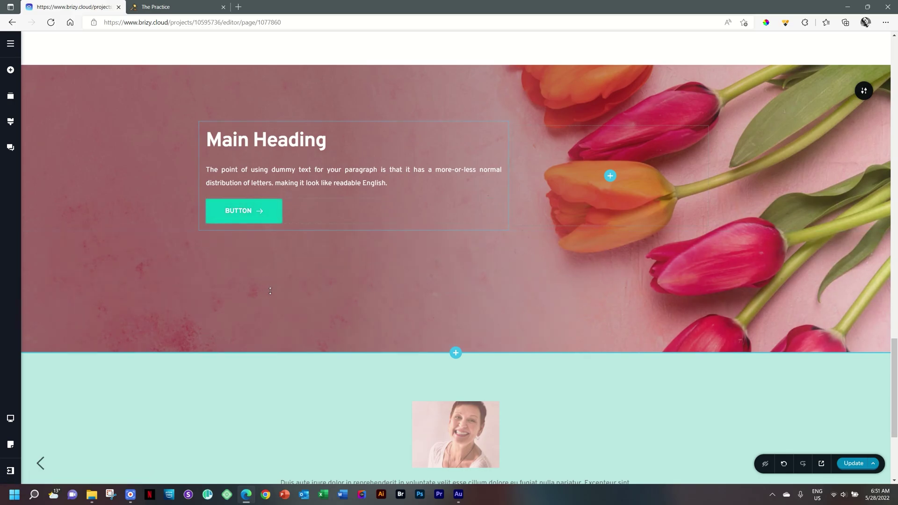
# Step: Add a new button element below the paragraph and delete the original left-aligned button
pyautogui.click(14, 72)
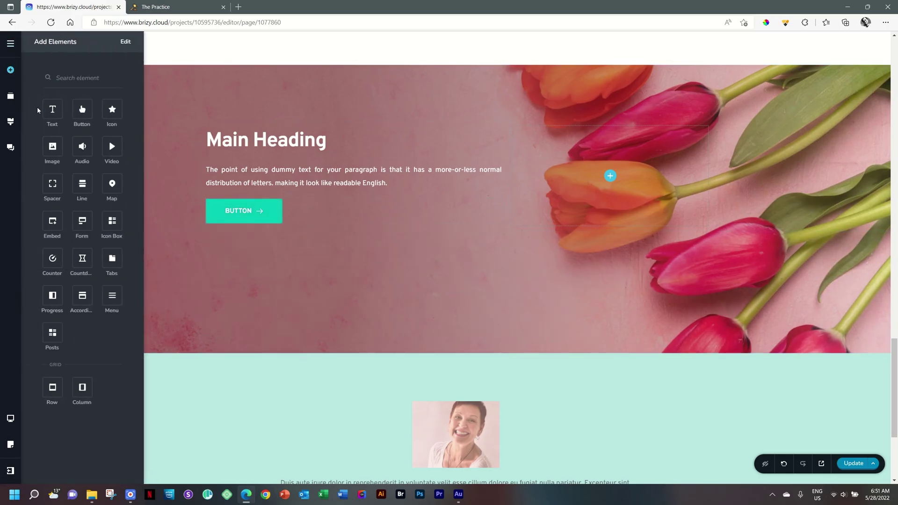
pyautogui.moveTo(81, 109); pyautogui.dragTo(247, 221)
pyautogui.rightClick(251, 211)
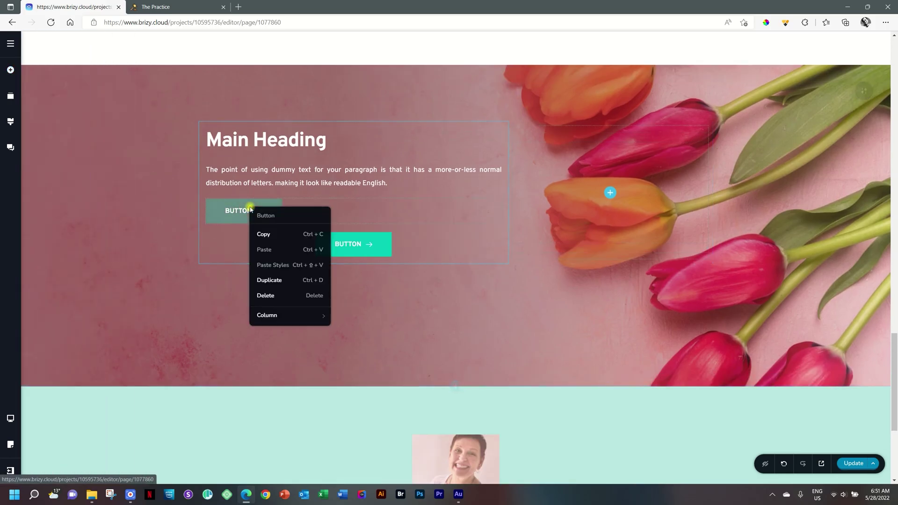
pyautogui.click(268, 296)
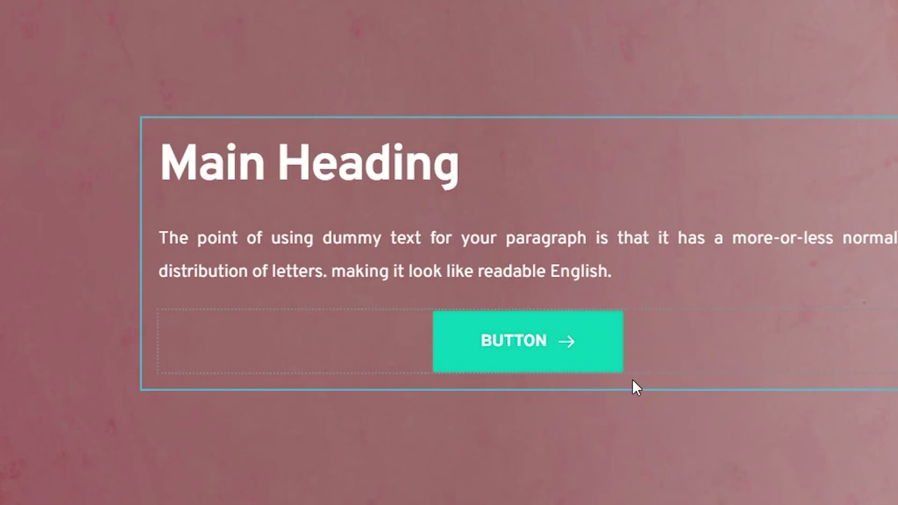
# Step: Switch the new button's corners to a custom radius and set it to 0 px
pyautogui.click(558, 345)
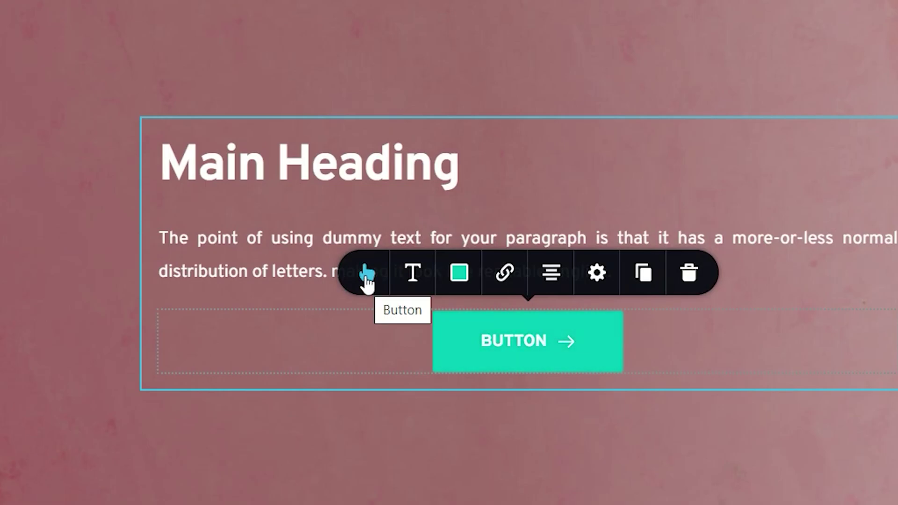
pyautogui.click(367, 279)
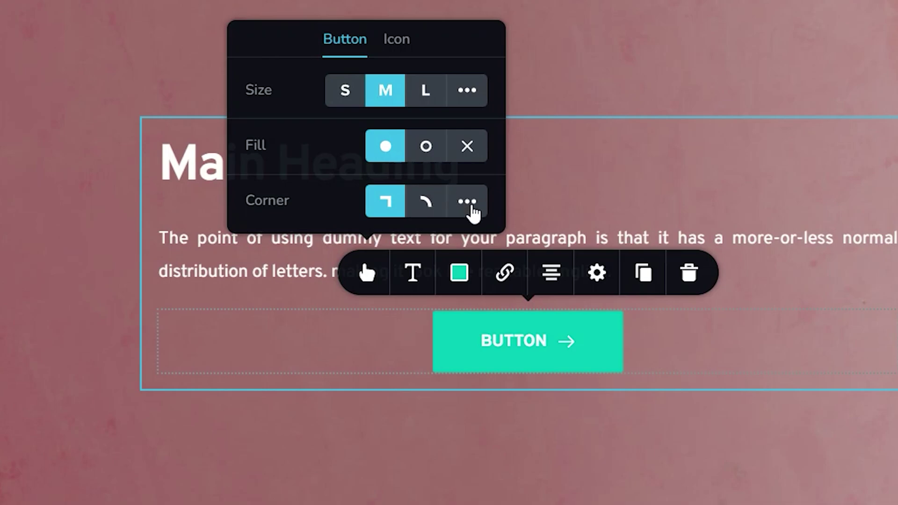
pyautogui.click(475, 213)
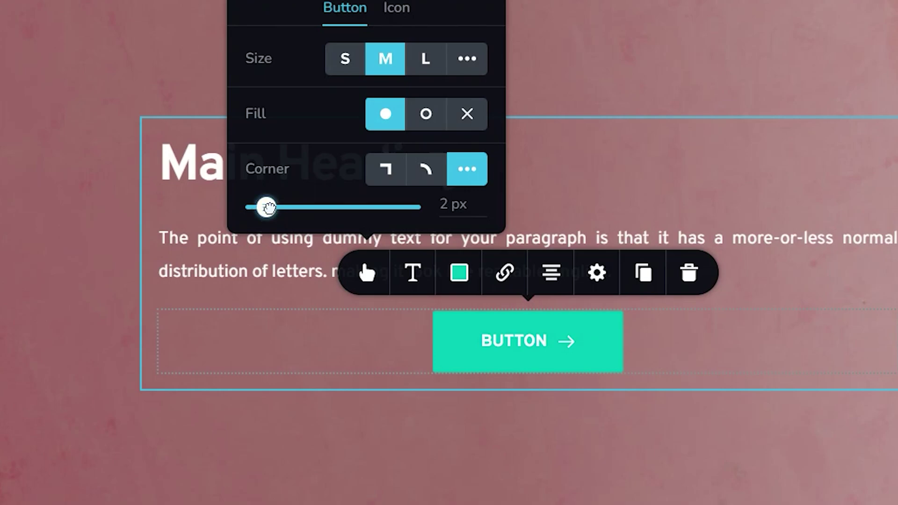
pyautogui.moveTo(267, 207); pyautogui.dragTo(202, 213)
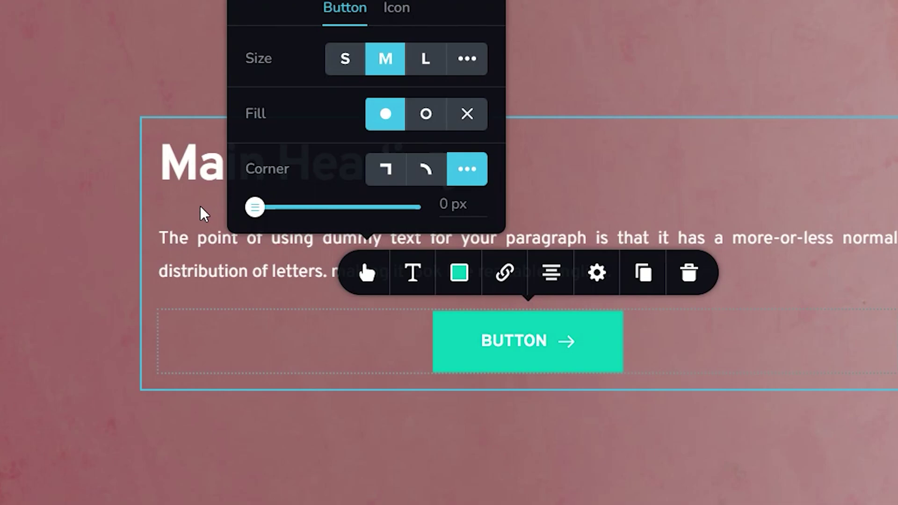
# Step: Give the button the rounded corner style and raise its custom corner radius to the maximum
pyautogui.click(426, 175)
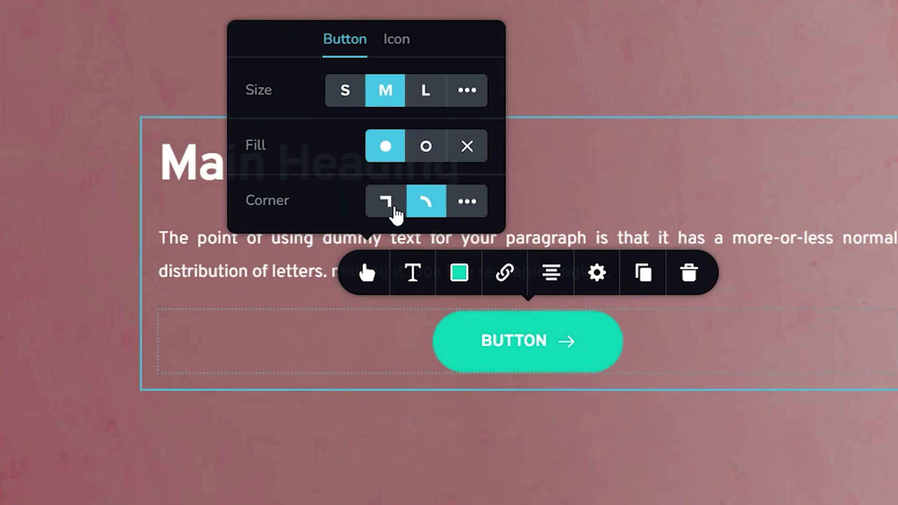
pyautogui.click(468, 202)
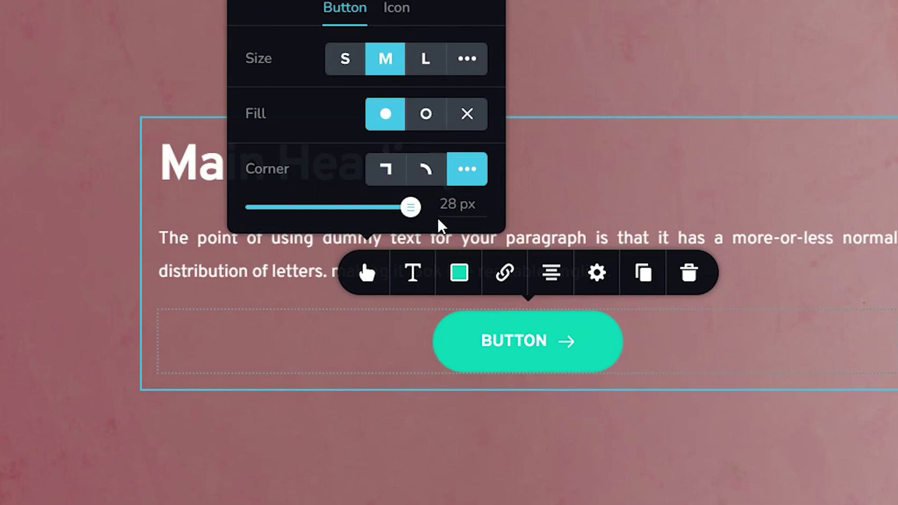
pyautogui.click(411, 210)
pyautogui.moveTo(412, 210); pyautogui.dragTo(571, 206)
pyautogui.click(650, 445)
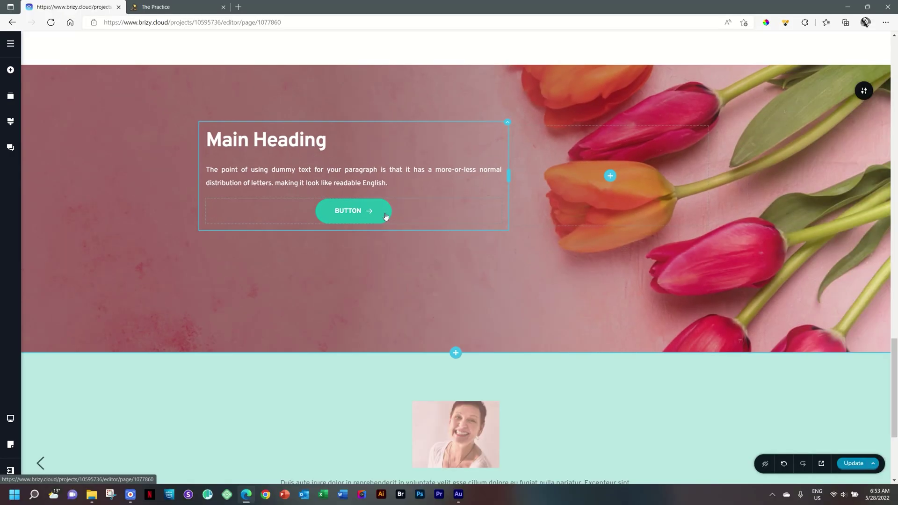
# Step: Set the heading column's solid overlay colour to the dark palette swatch #1C1C1C
pyautogui.click(508, 123)
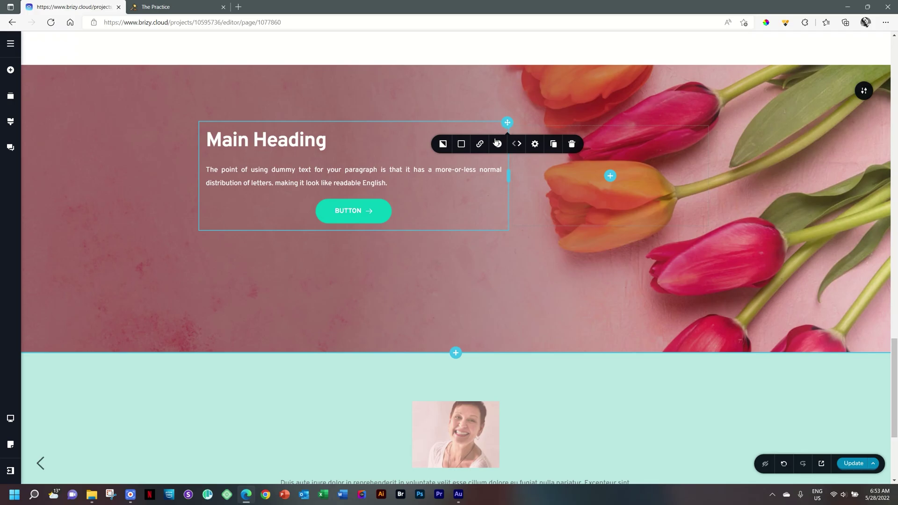
pyautogui.click(462, 144)
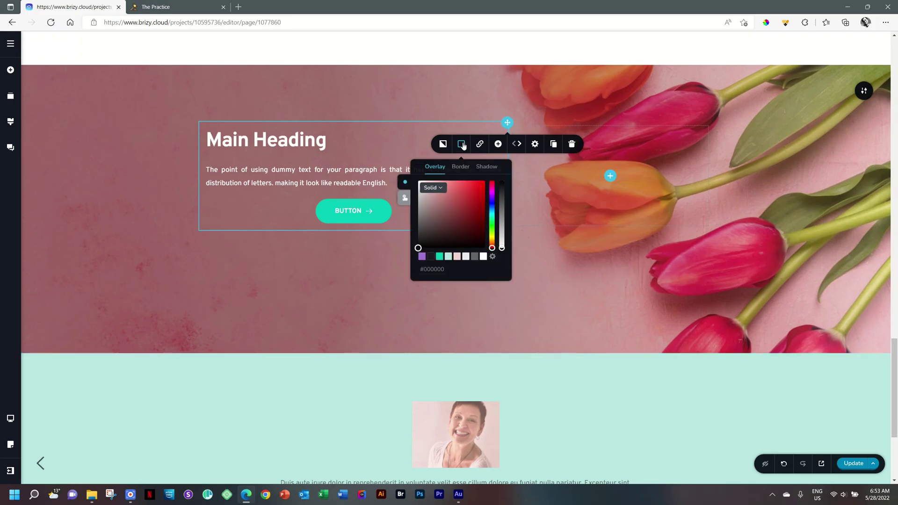
pyautogui.click(432, 258)
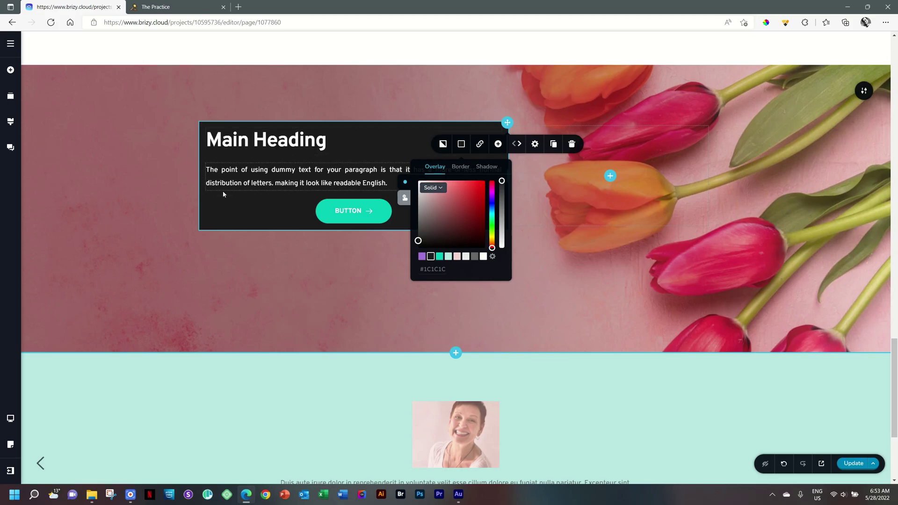
# Step: Link the dark column's padding on all sides and set it to 100 px
pyautogui.click(534, 145)
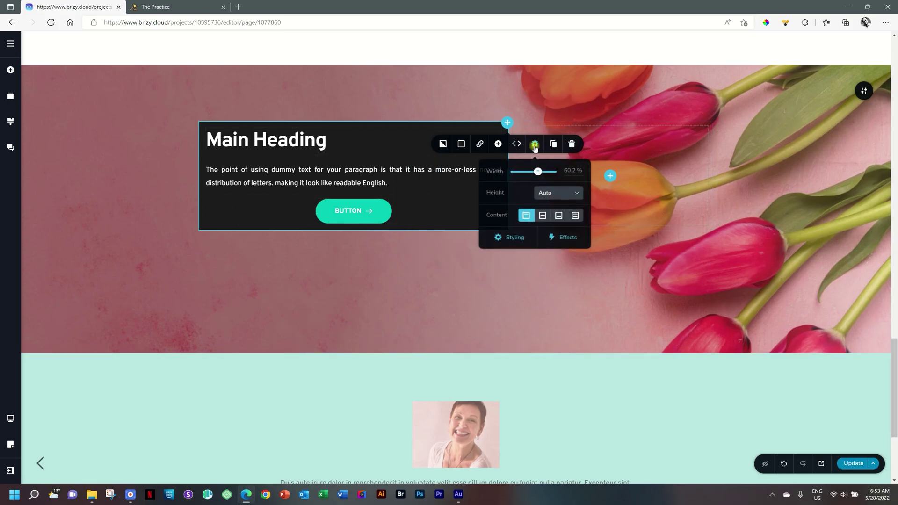
pyautogui.click(513, 238)
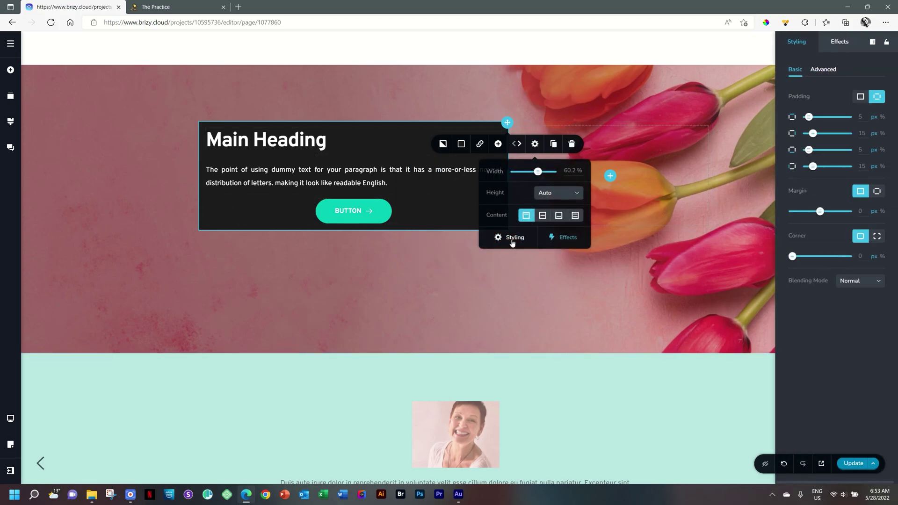
pyautogui.click(860, 98)
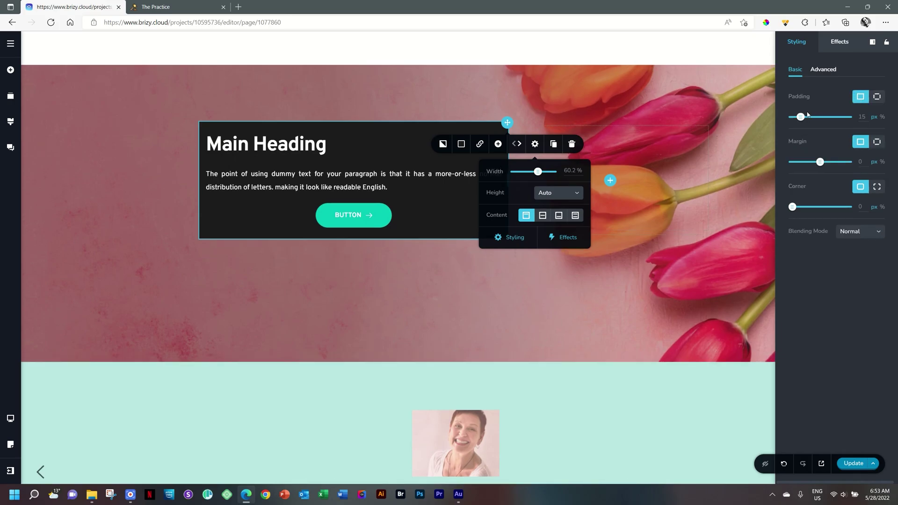
pyautogui.moveTo(801, 117); pyautogui.dragTo(851, 120)
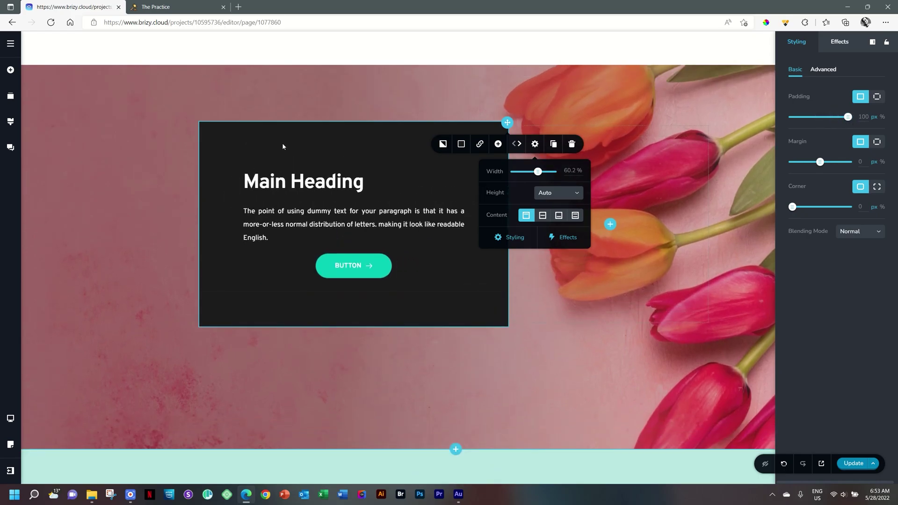
# Step: Align the button to the left under the paragraph
pyautogui.click(357, 265)
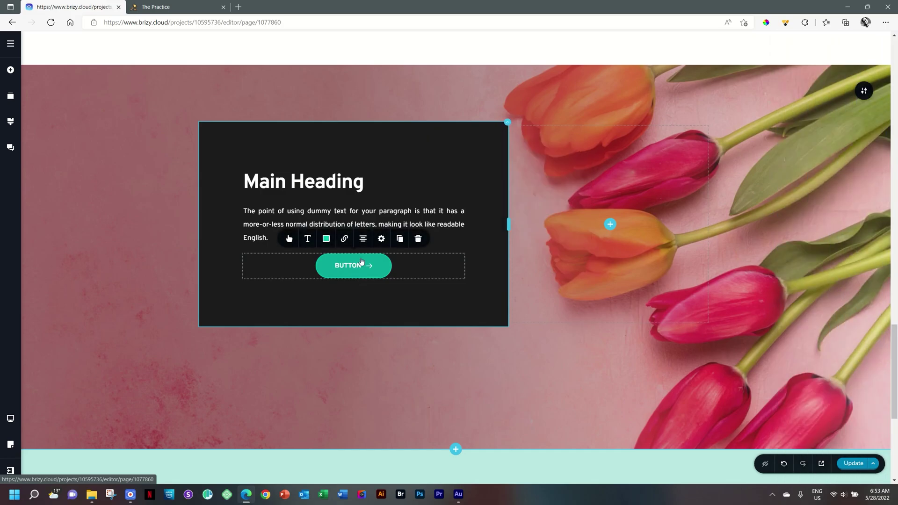
pyautogui.click(363, 239)
pyautogui.click(363, 239)
pyautogui.click(270, 399)
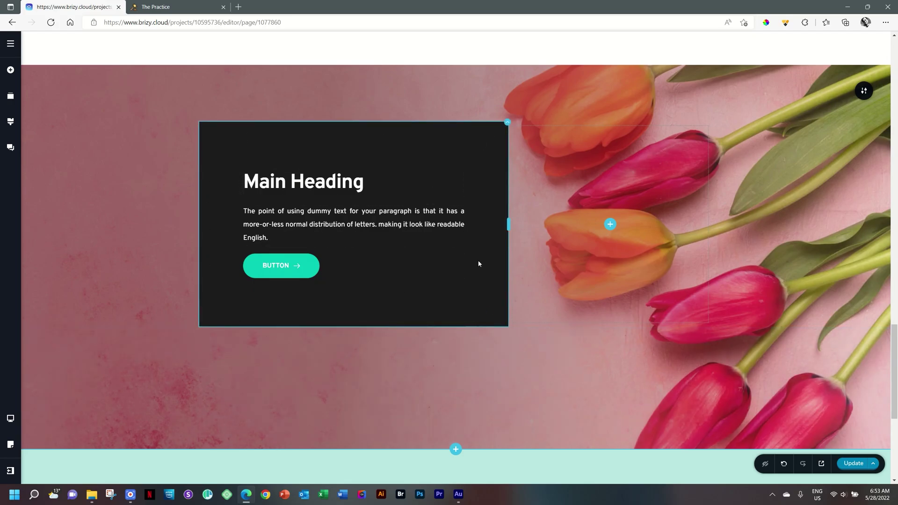
# Step: Round all corners of the dark column with a radius of 100 px
pyautogui.click(508, 124)
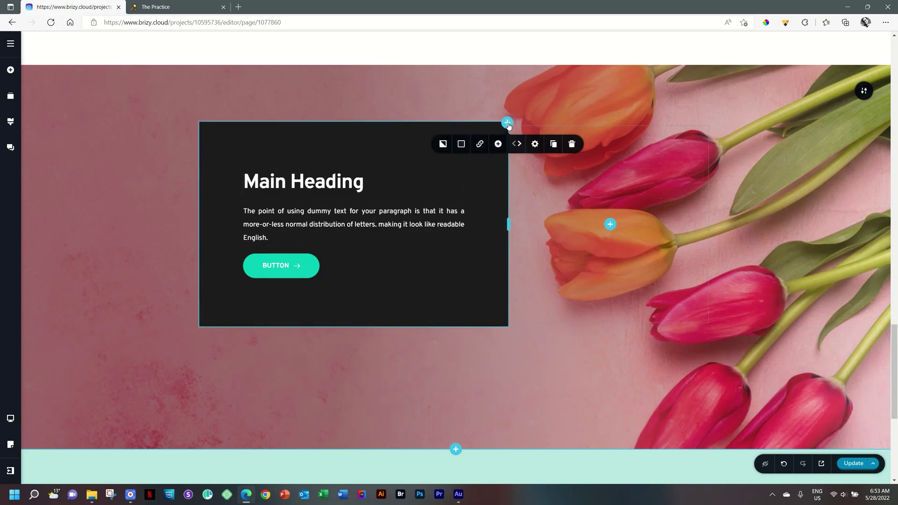
pyautogui.click(533, 145)
pyautogui.click(514, 237)
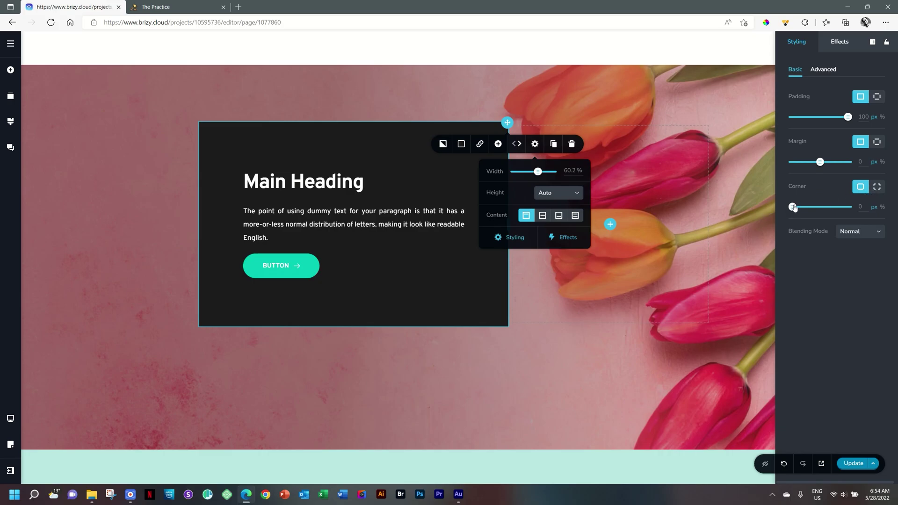
pyautogui.moveTo(793, 207); pyautogui.dragTo(894, 206)
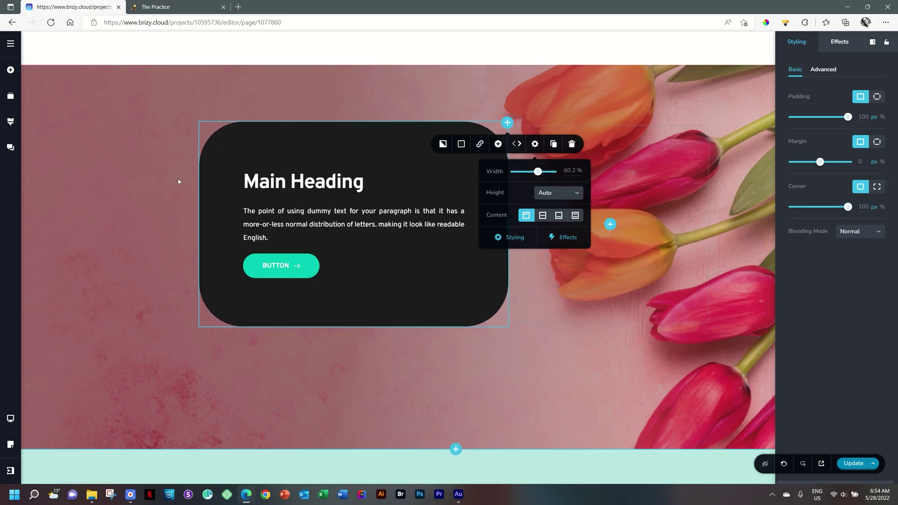
# Step: Set the column's corner radius to 150 px and raise it step by step to 240 px
pyautogui.doubleClick(863, 207)
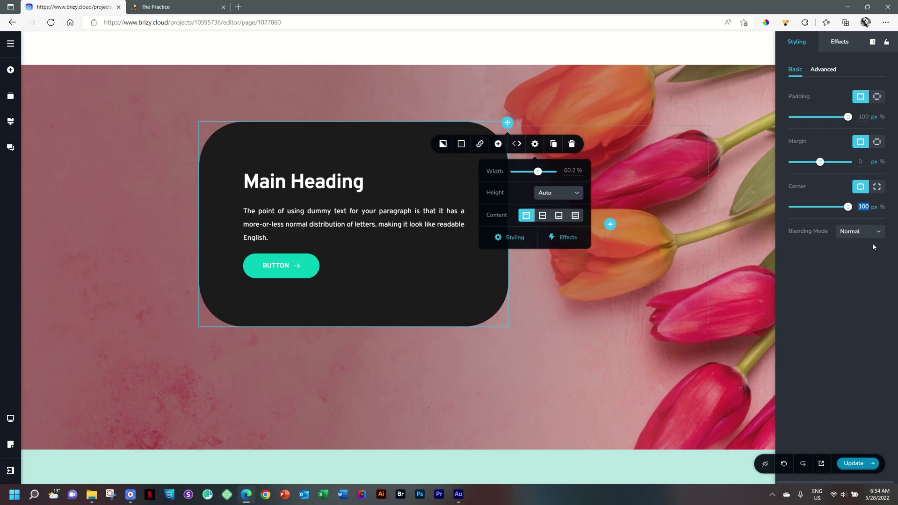
pyautogui.write('150')
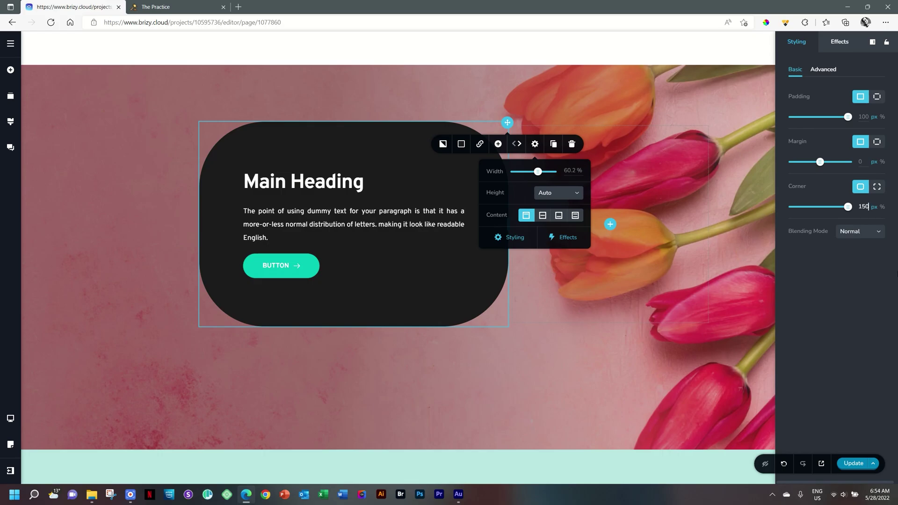
pyautogui.press('Up')
pyautogui.press('Up')
pyautogui.press('Up')
pyautogui.press('Up')
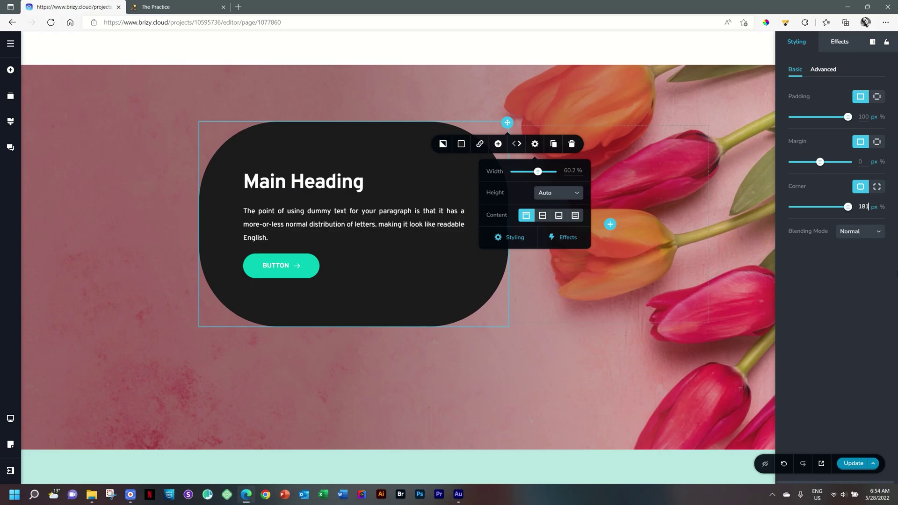
pyautogui.press('Up')
pyautogui.press('Up')
pyautogui.press('Up')
pyautogui.press('Up')
pyautogui.press('Up')
pyautogui.press('Up')
pyautogui.press('Up')
pyautogui.press('Up')
pyautogui.press('Up')
pyautogui.press('Up')
pyautogui.press('Up')
pyautogui.press('Up')
pyautogui.press('Up')
pyautogui.press('Up')
pyautogui.press('Up')
pyautogui.press('Up')
pyautogui.press('Up')
pyautogui.press('Up')
pyautogui.press('Up')
pyautogui.press('Up')
pyautogui.press('Up')
pyautogui.press('Up')
pyautogui.press('Up')
pyautogui.press('Up')
pyautogui.press('Up')
pyautogui.press('Up')
pyautogui.press('Up')
pyautogui.press('Up')
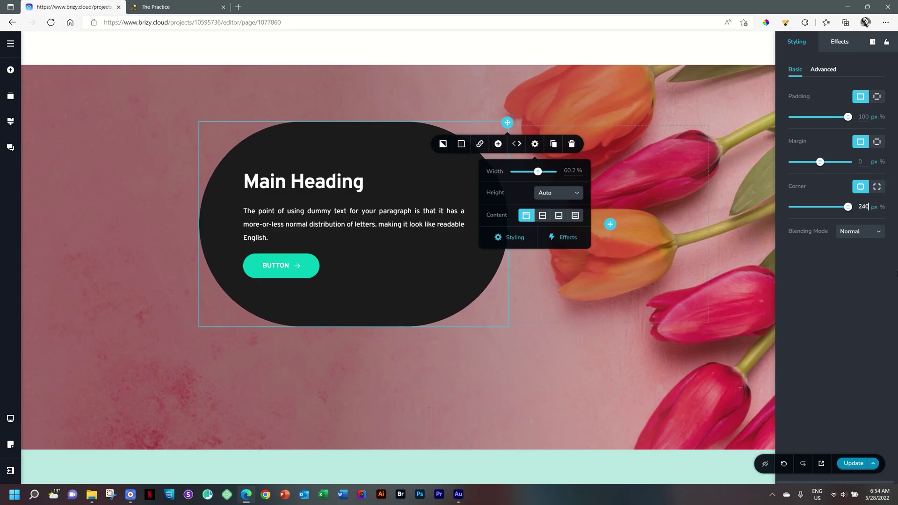
# Step: Bring the column's corner radius back to 100 px and reset it to 0 px
pyautogui.click(848, 207)
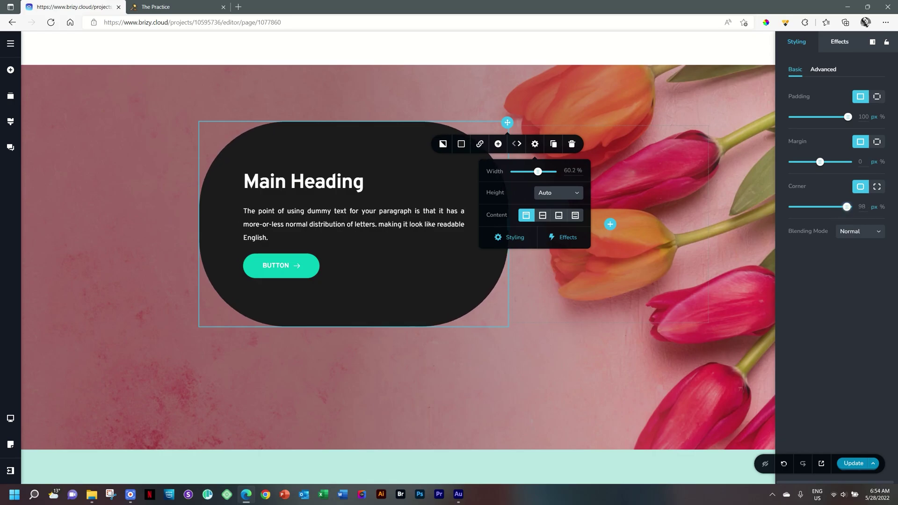
pyautogui.moveTo(847, 207)
pyautogui.mouseDown()
pyautogui.moveTo(799, 207)
pyautogui.moveTo(861, 212)
pyautogui.mouseUp()
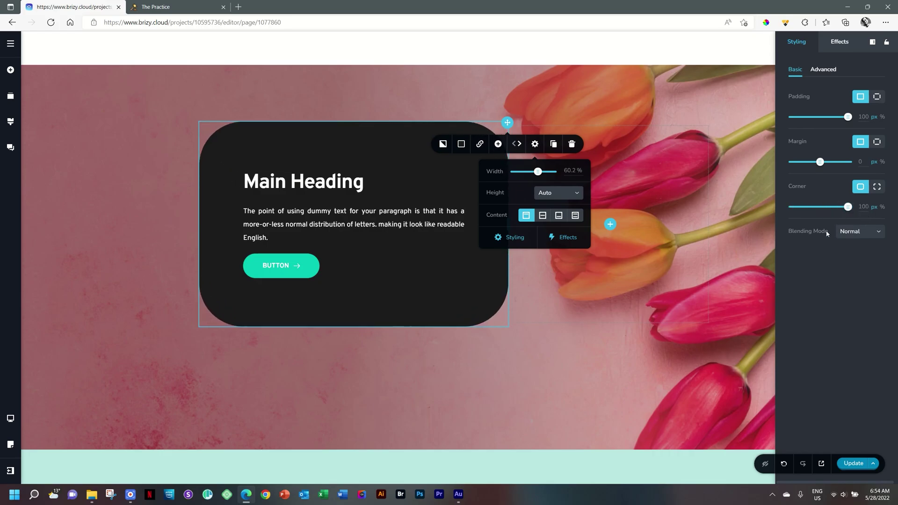
pyautogui.moveTo(848, 206); pyautogui.dragTo(785, 212)
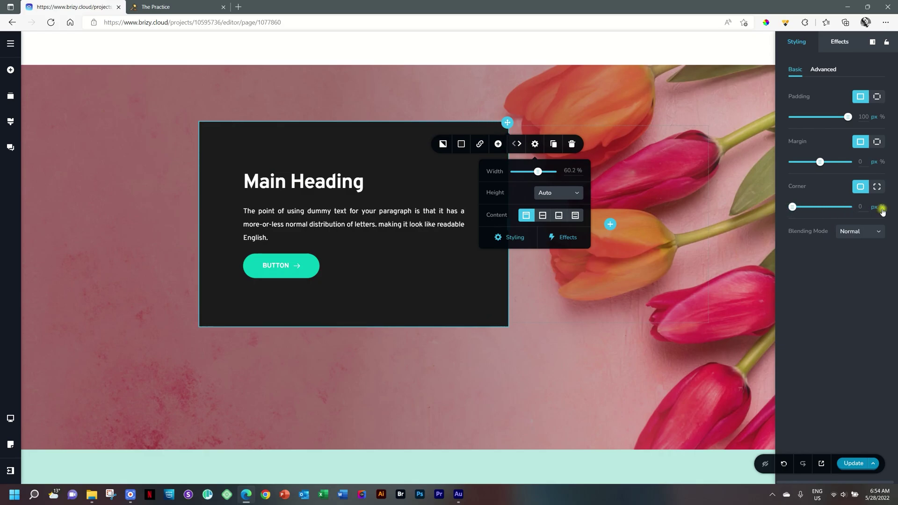
# Step: Switch the column's corner unit to percent, try a radius of 100 %, and return it to 0 %
pyautogui.moveTo(792, 208); pyautogui.dragTo(855, 208)
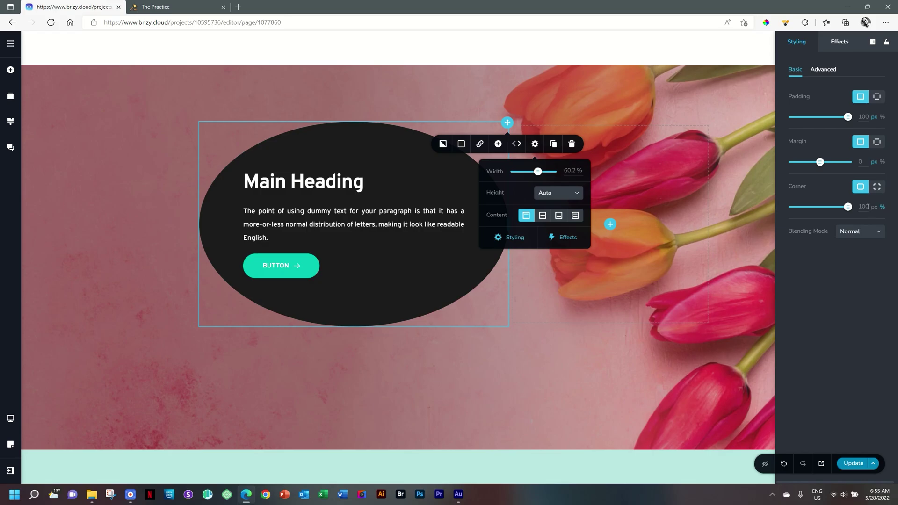
pyautogui.moveTo(848, 207); pyautogui.dragTo(791, 208)
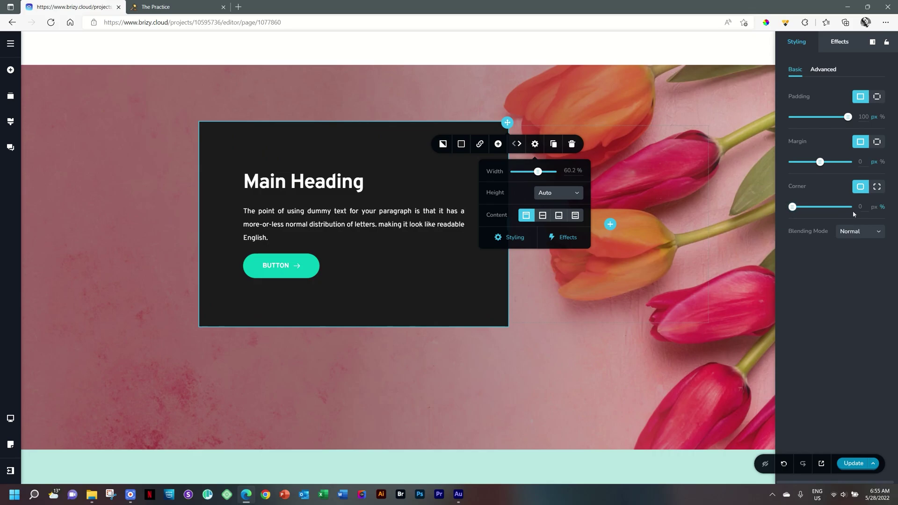
# Step: Unlink the column's corners and set the top-left and bottom-right ones to 32 %, keeping the other two square
pyautogui.click(878, 188)
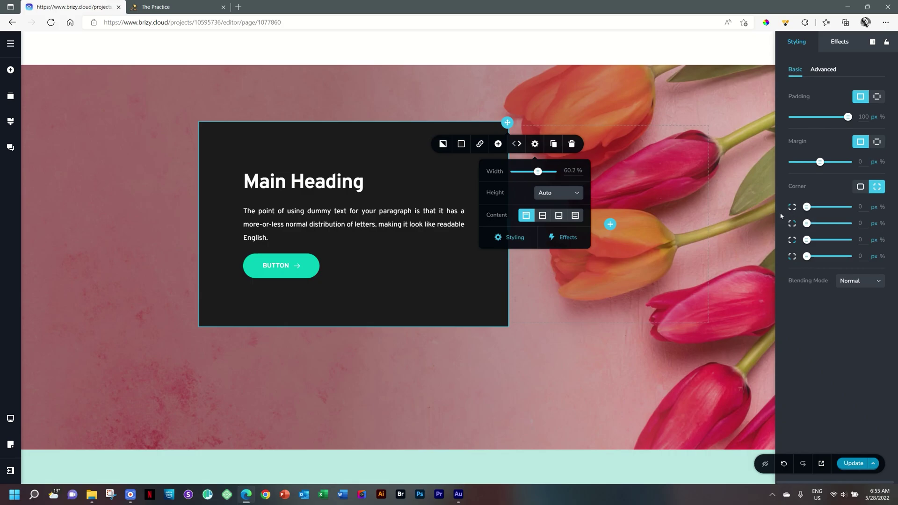
pyautogui.moveTo(807, 210); pyautogui.dragTo(789, 210)
pyautogui.moveTo(807, 207)
pyautogui.mouseDown()
pyautogui.moveTo(838, 206)
pyautogui.moveTo(821, 207)
pyautogui.mouseUp()
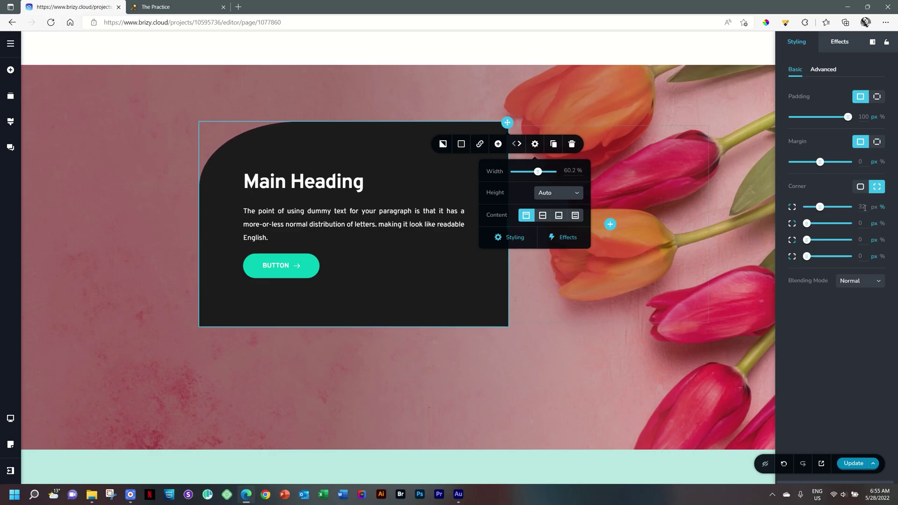
pyautogui.doubleClick(860, 239)
pyautogui.write('32')
pyautogui.click(563, 427)
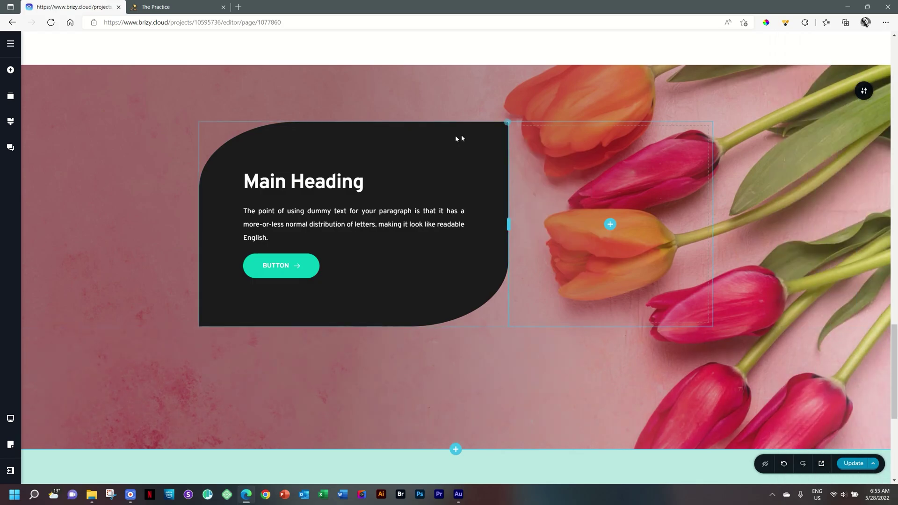
# Step: Change the column's solid overlay colour to the orange-brown #af7115
pyautogui.click(501, 126)
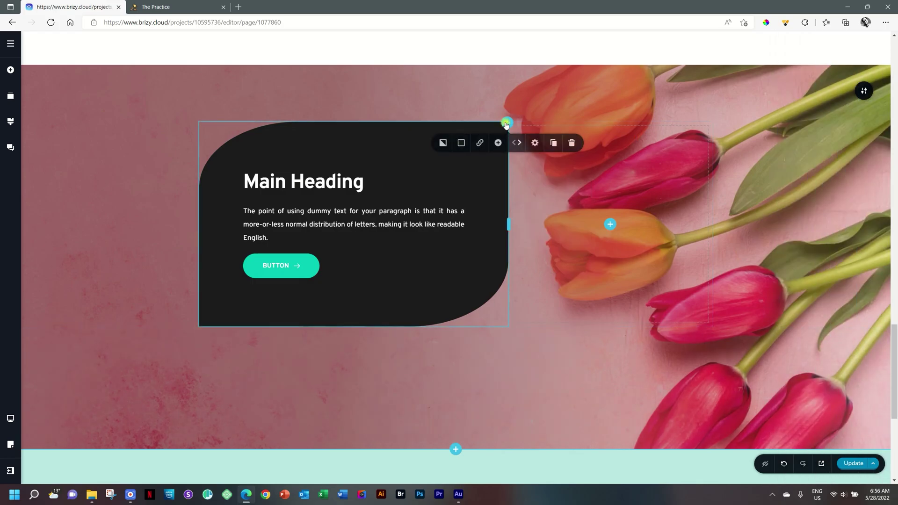
pyautogui.click(461, 144)
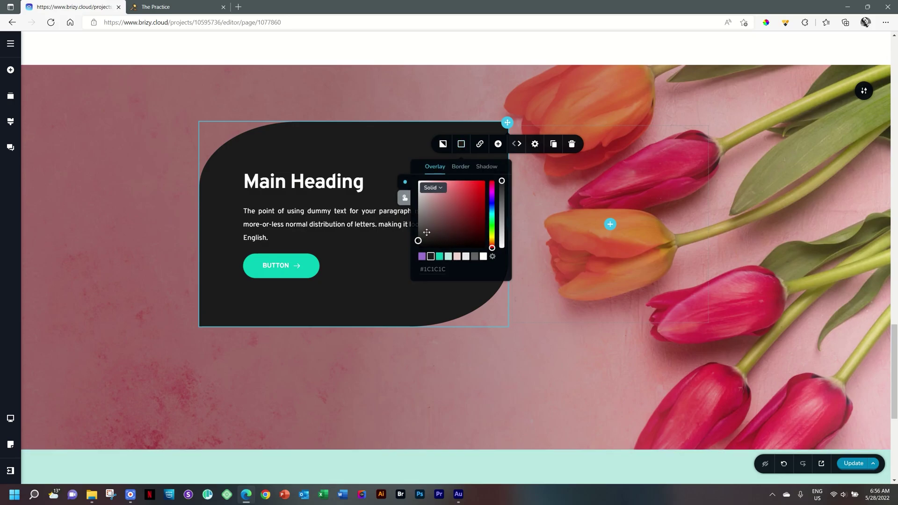
pyautogui.moveTo(478, 201); pyautogui.dragTo(497, 227)
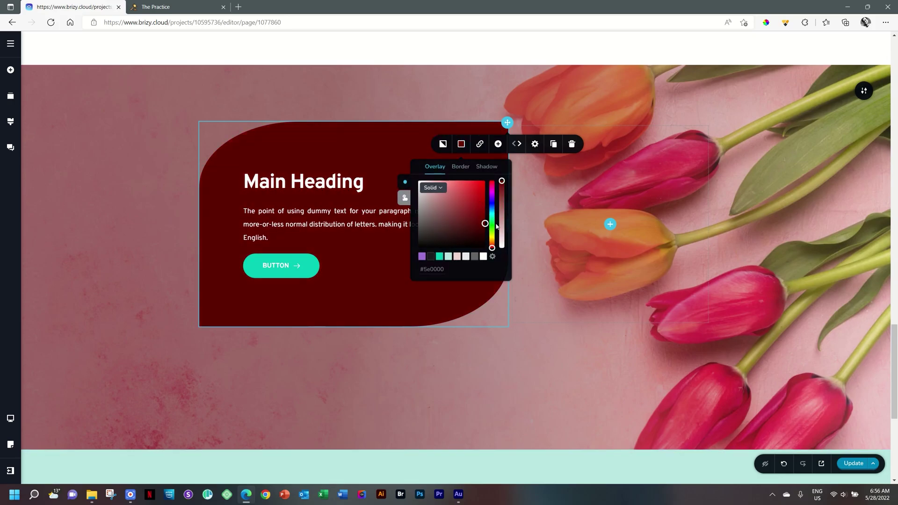
pyautogui.moveTo(493, 247); pyautogui.dragTo(493, 241)
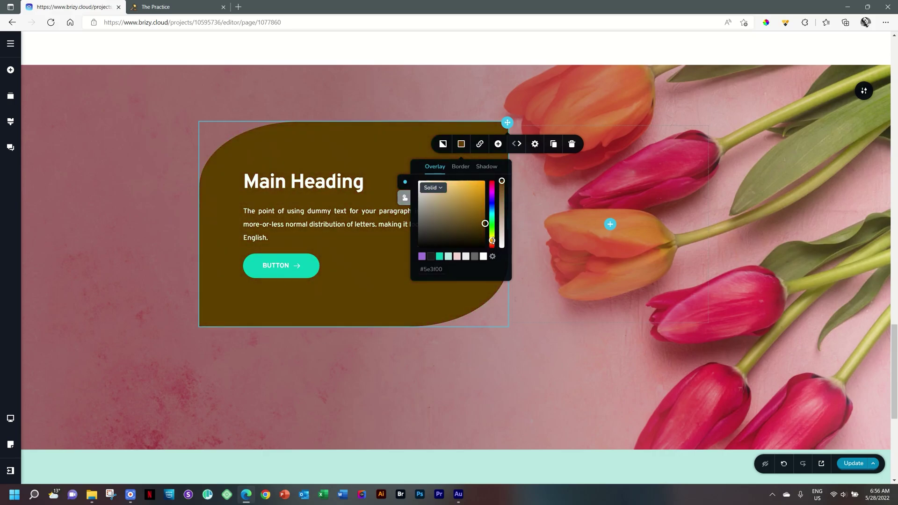
pyautogui.moveTo(485, 223); pyautogui.dragTo(477, 202)
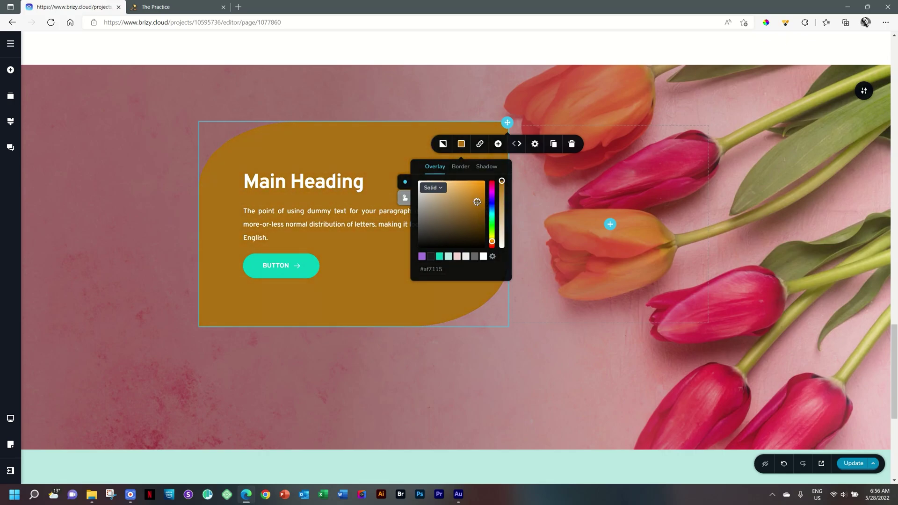